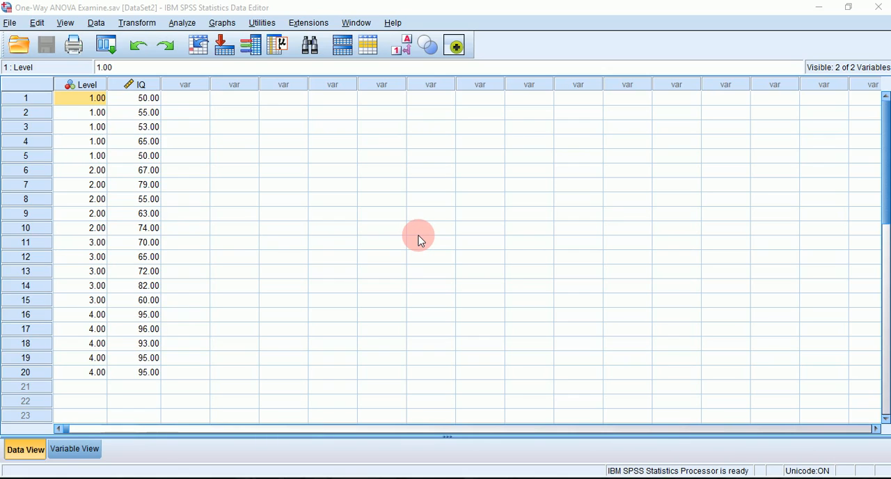
# - Examine the Level and IQ variables and the rows of each of the four Level groups in the data
pyautogui.click(124, 89)
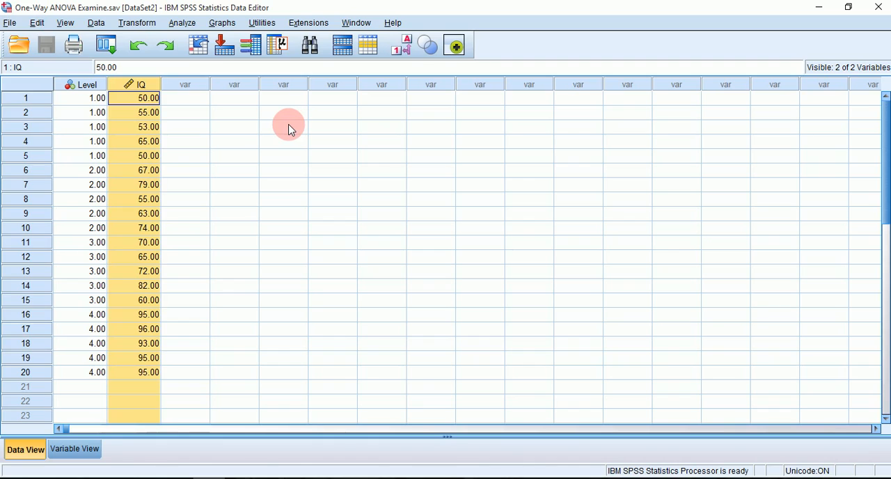
pyautogui.click(73, 84)
pyautogui.moveTo(87, 105); pyautogui.dragTo(149, 156)
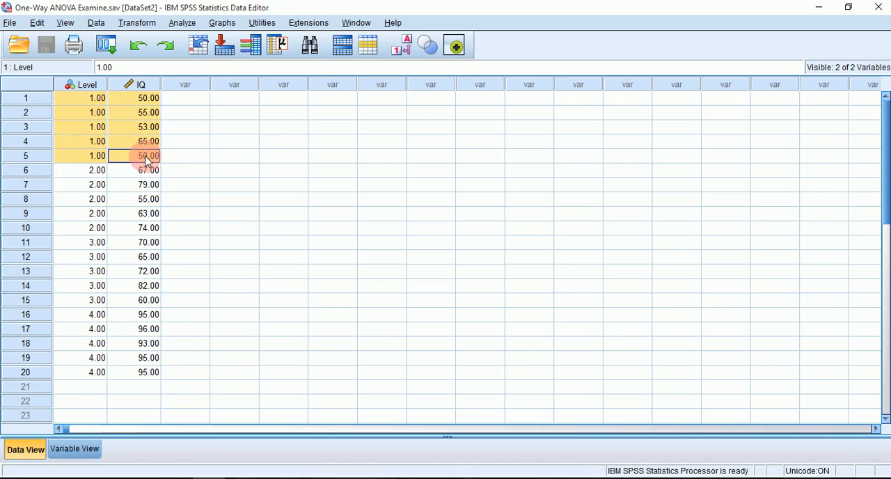
pyautogui.click(64, 172)
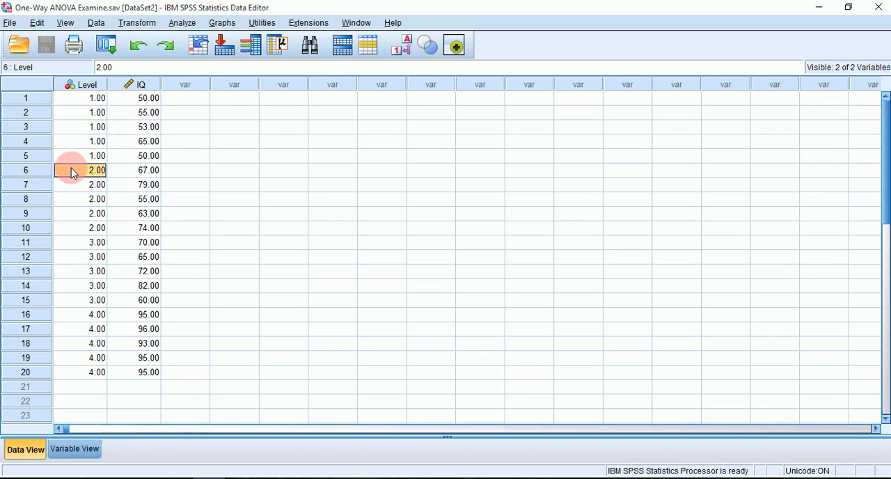
pyautogui.moveTo(76, 171); pyautogui.dragTo(140, 235)
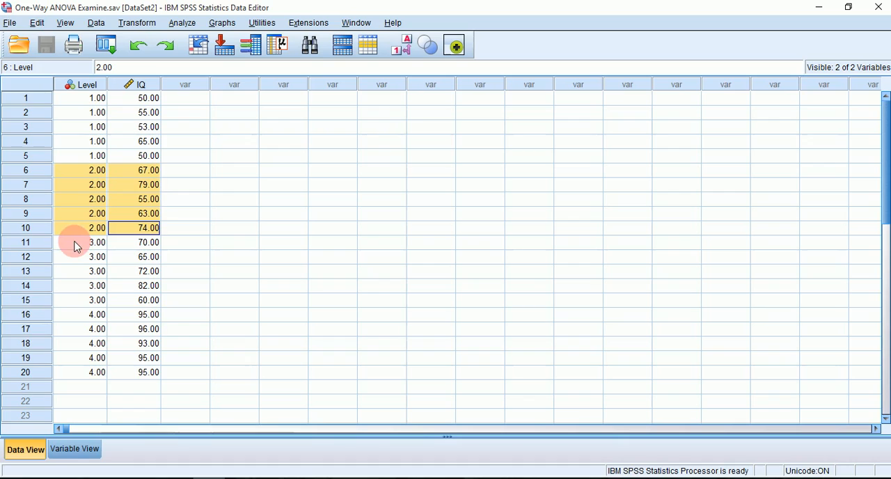
pyautogui.moveTo(77, 243); pyautogui.dragTo(150, 304)
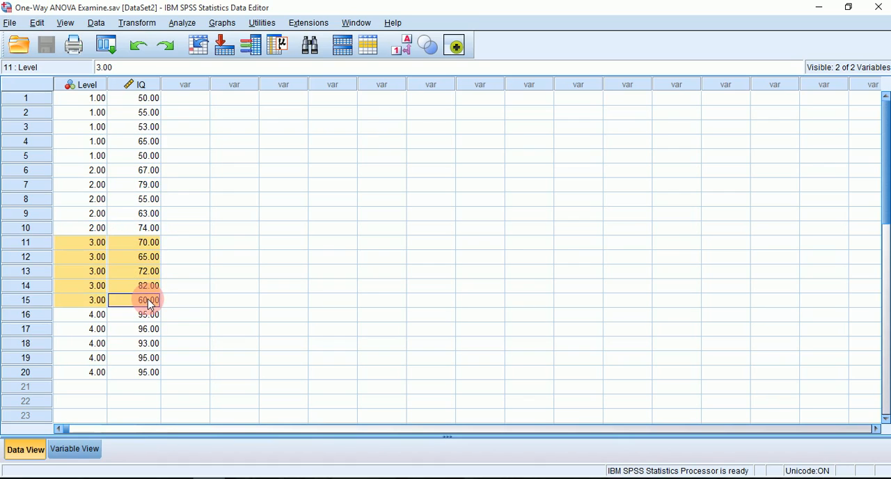
pyautogui.click(71, 317)
pyautogui.moveTo(77, 323); pyautogui.dragTo(150, 374)
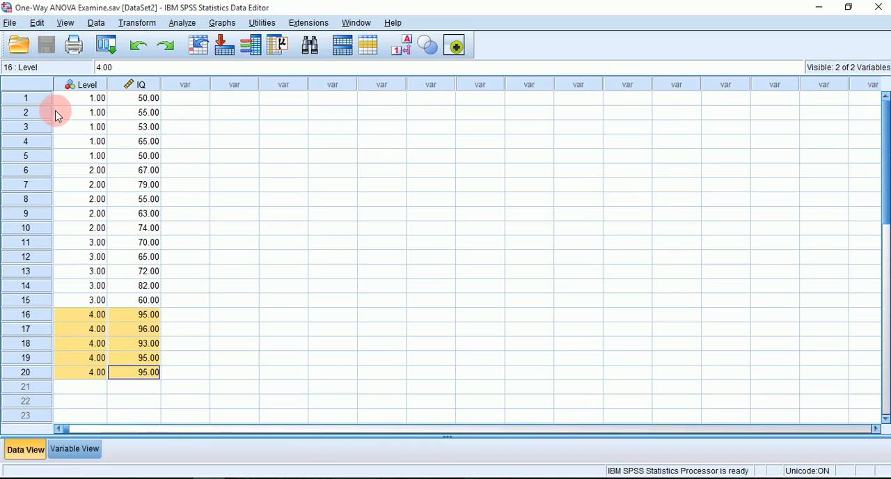
pyautogui.click(70, 99)
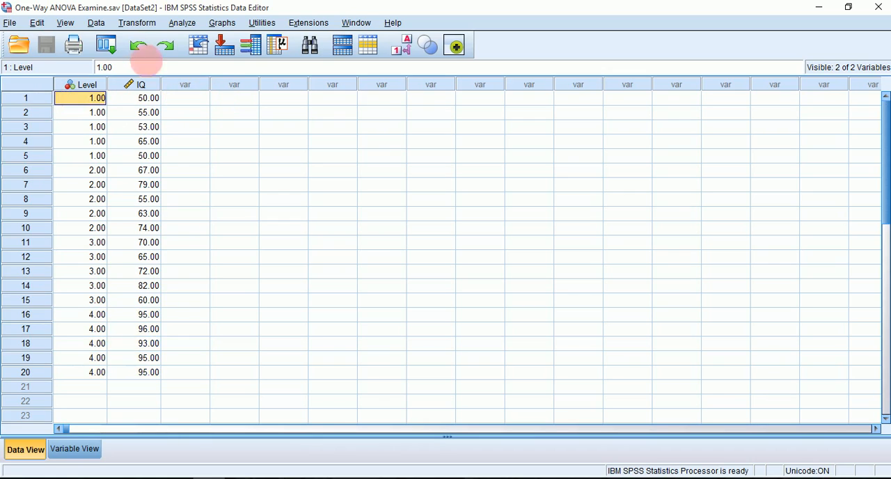
# - Set up a One-Way ANOVA with IQ as the dependent variable and Level as the factor
pyautogui.click(181, 23)
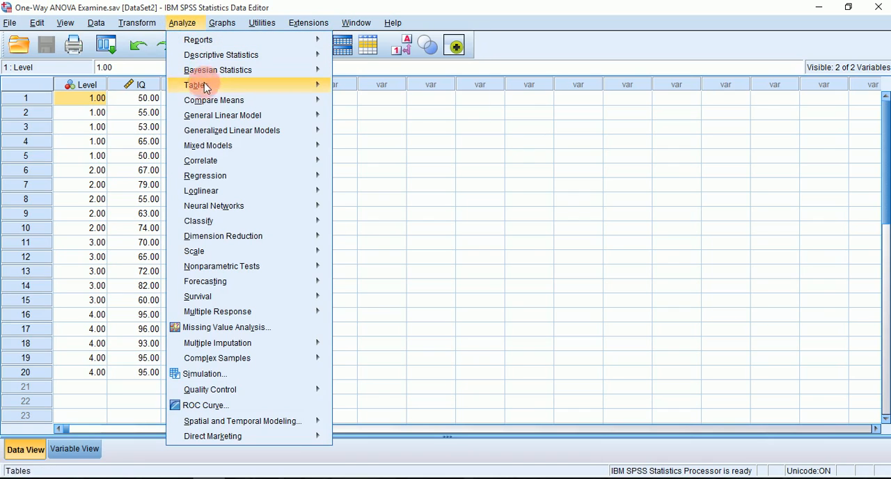
pyautogui.moveTo(223, 102)
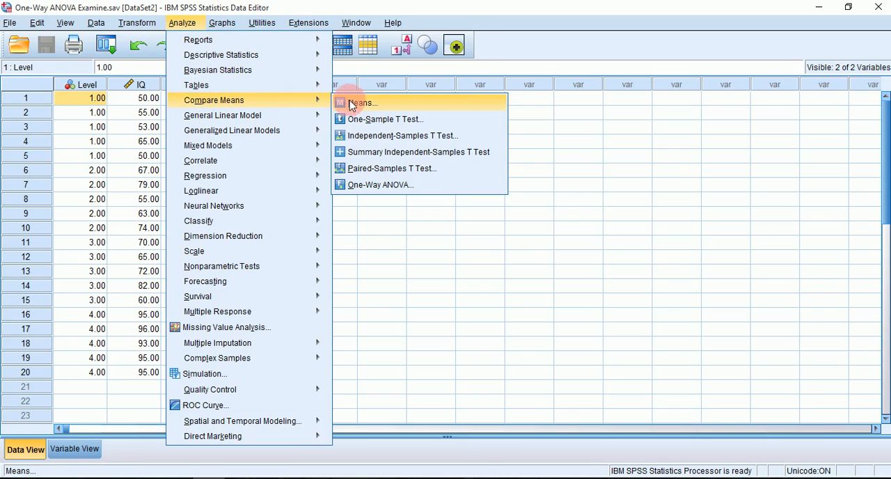
pyautogui.click(369, 186)
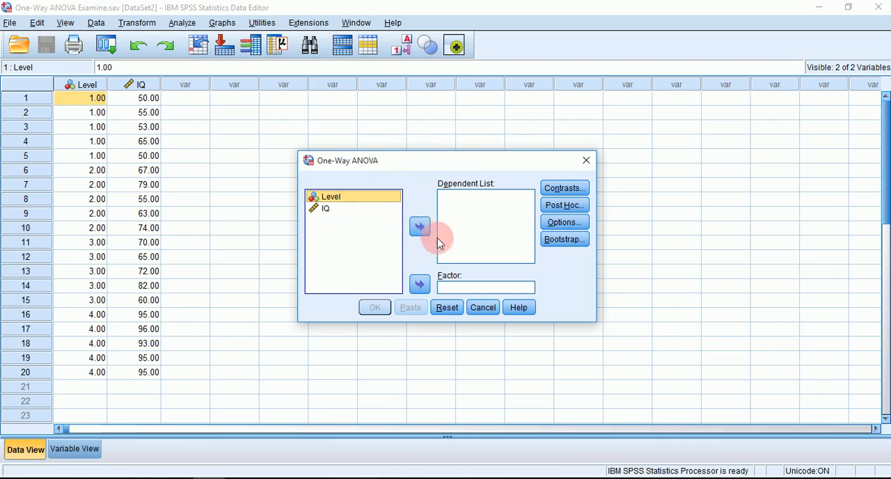
pyautogui.click(328, 209)
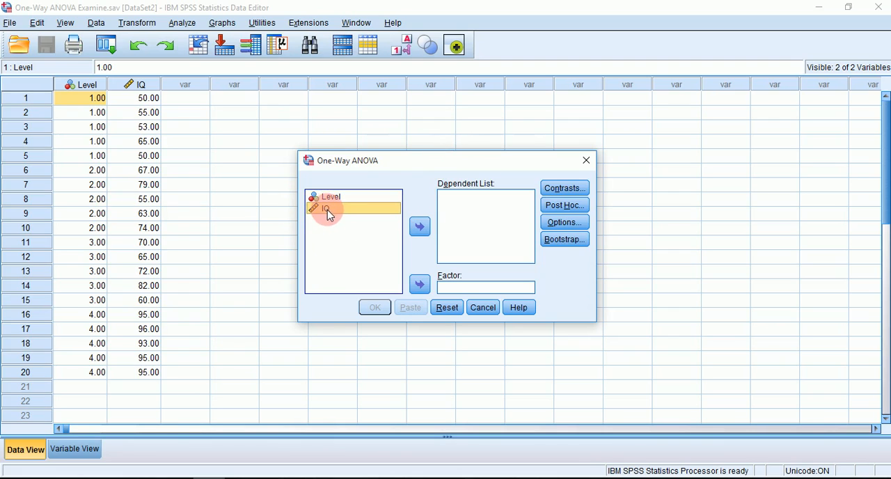
pyautogui.click(415, 233)
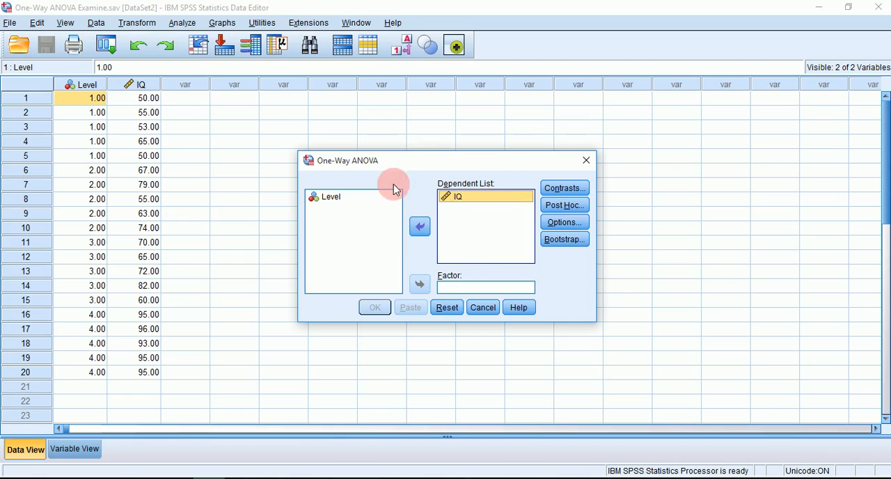
pyautogui.click(332, 200)
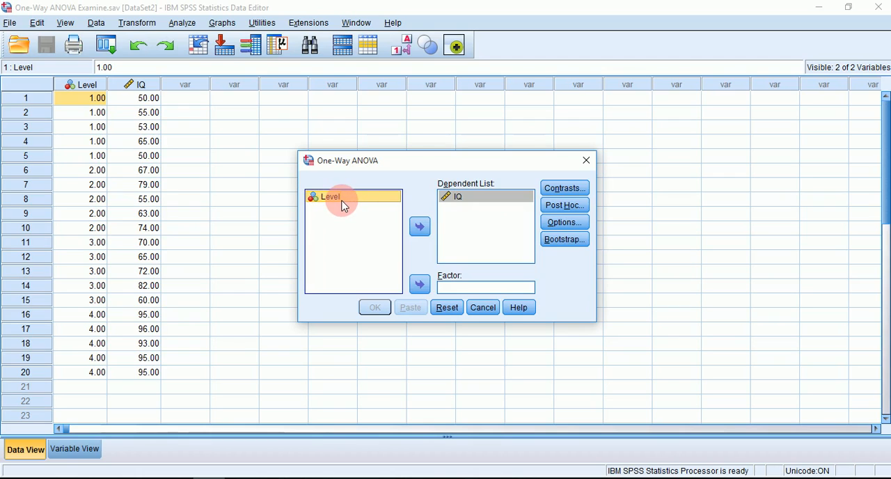
pyautogui.click(420, 284)
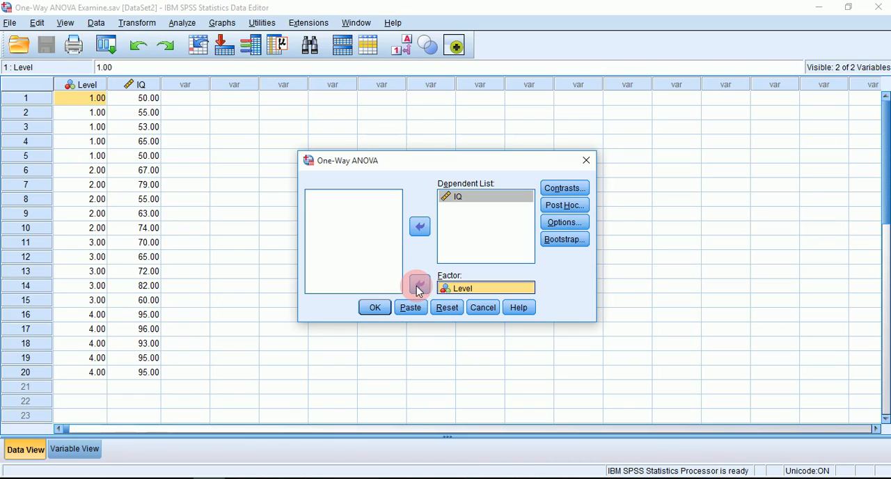
# - Include the homogeneity of variance test in the One-Way ANOVA options
pyautogui.click(559, 226)
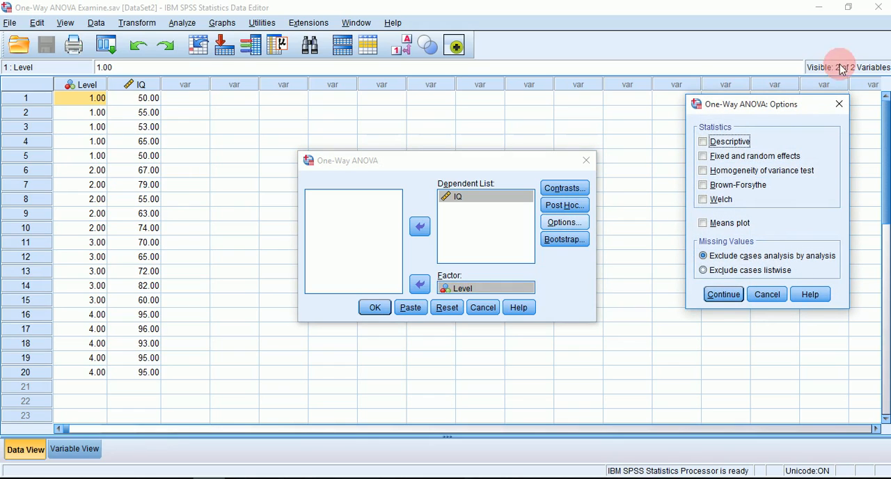
pyautogui.click(704, 171)
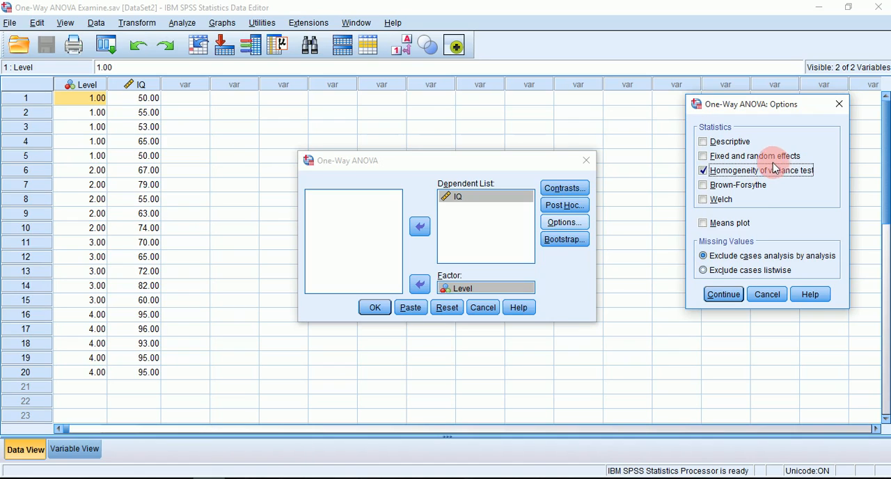
pyautogui.click(724, 294)
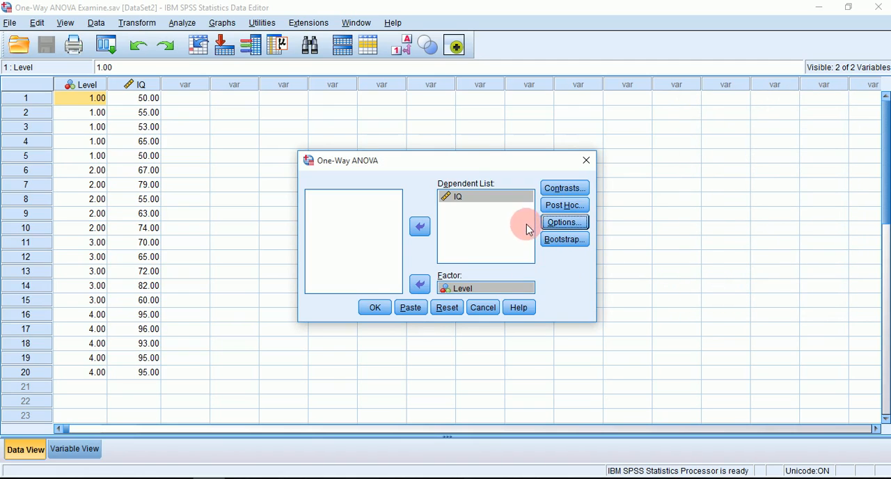
# - Add the Tukey post hoc test for equal variances and run the One-Way ANOVA
pyautogui.click(546, 209)
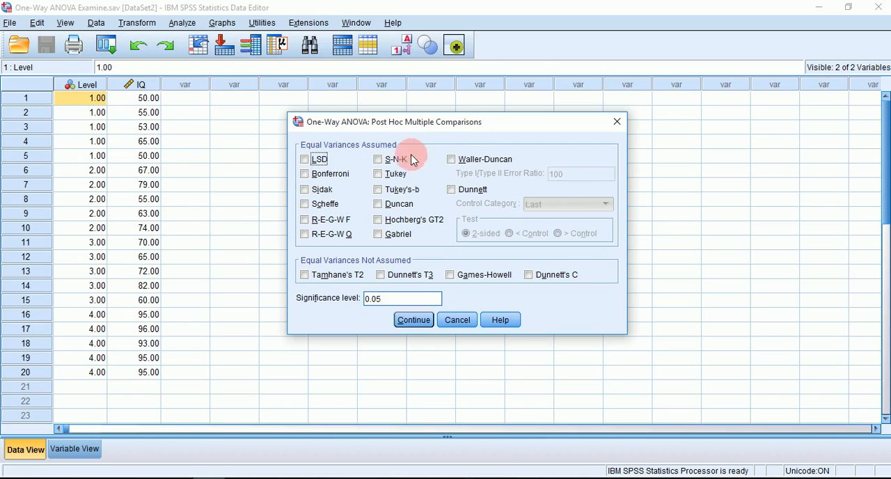
pyautogui.click(377, 174)
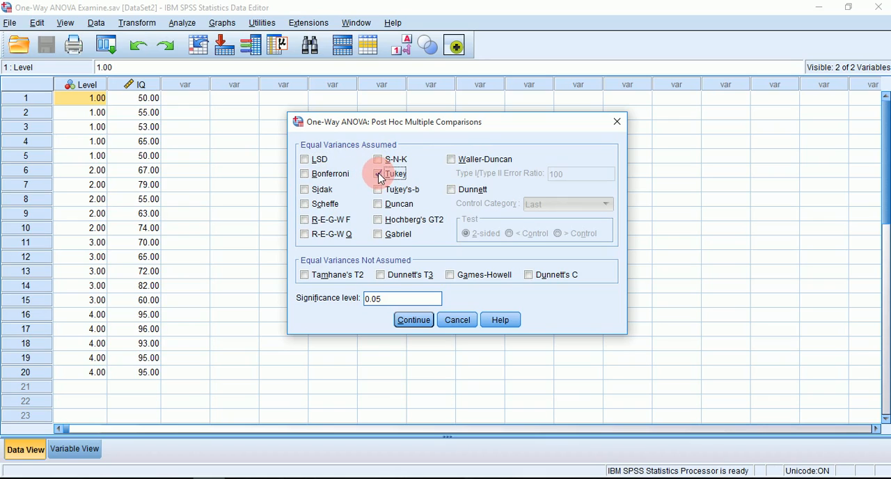
pyautogui.click(427, 326)
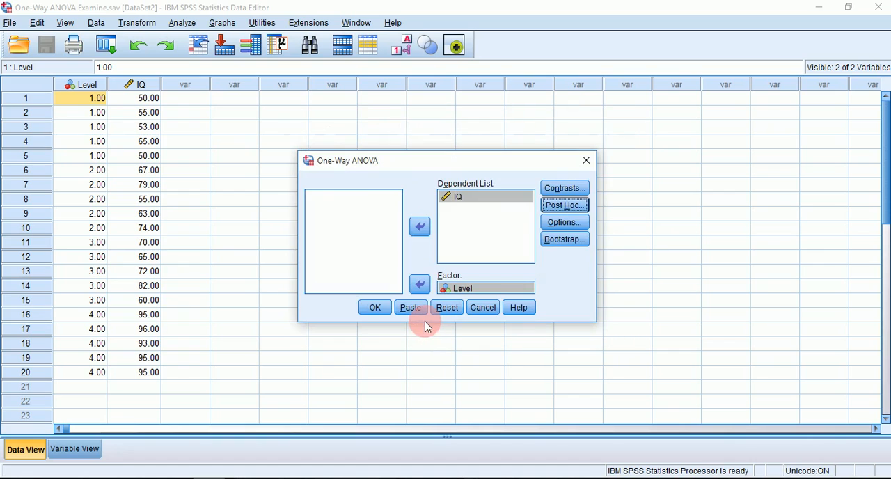
pyautogui.click(376, 311)
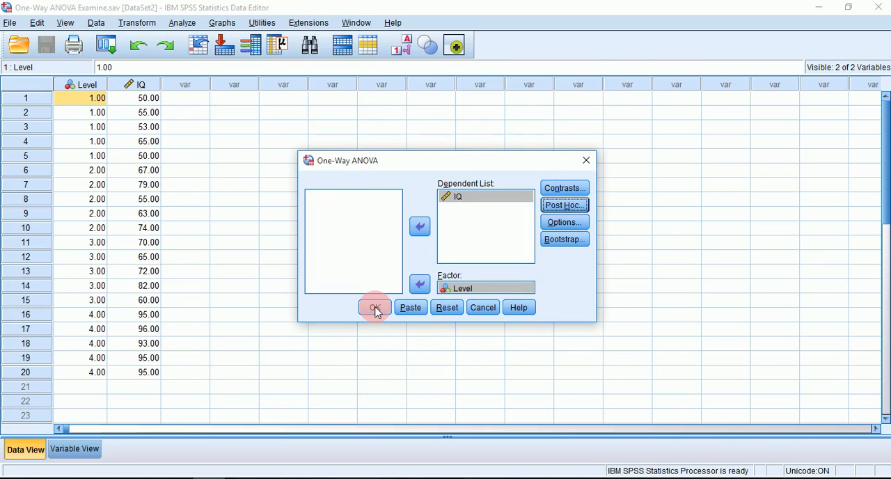
pyautogui.click(376, 312)
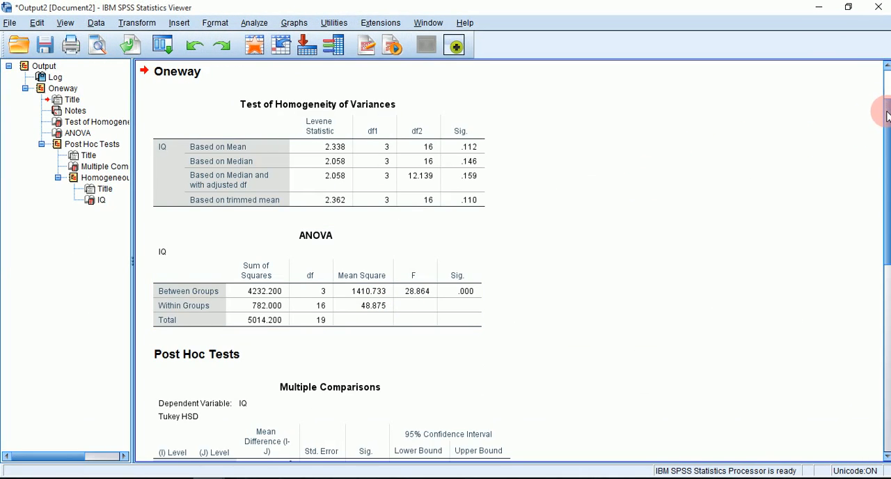
# - Examine the significance values in the Test of Homogeneity of Variances and ANOVA tables of the output
pyautogui.moveTo(887, 107); pyautogui.dragTo(879, 43)
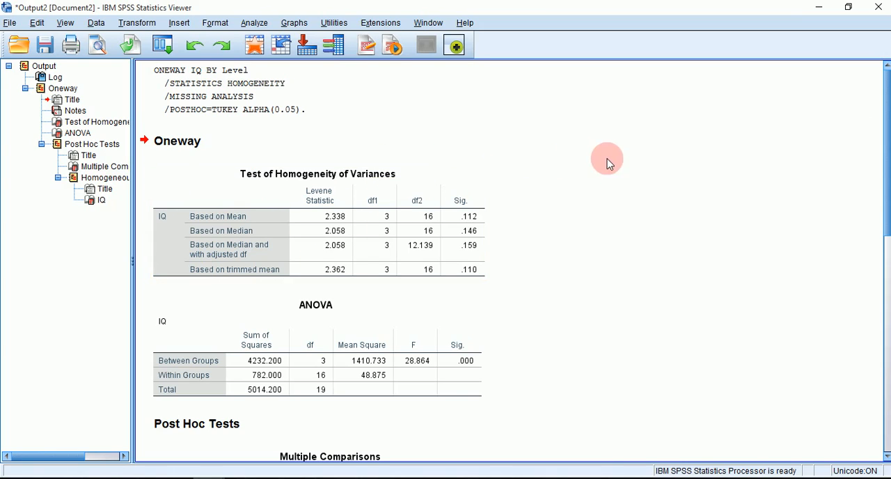
pyautogui.click(465, 181)
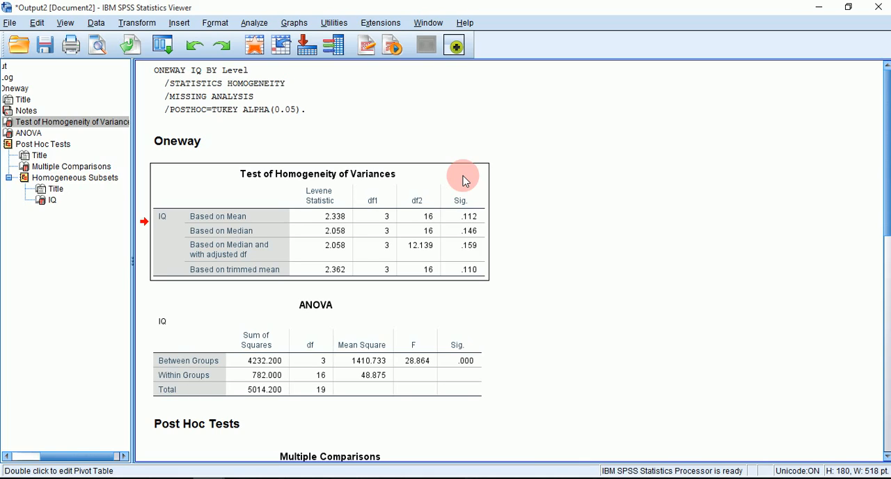
pyautogui.click(465, 181)
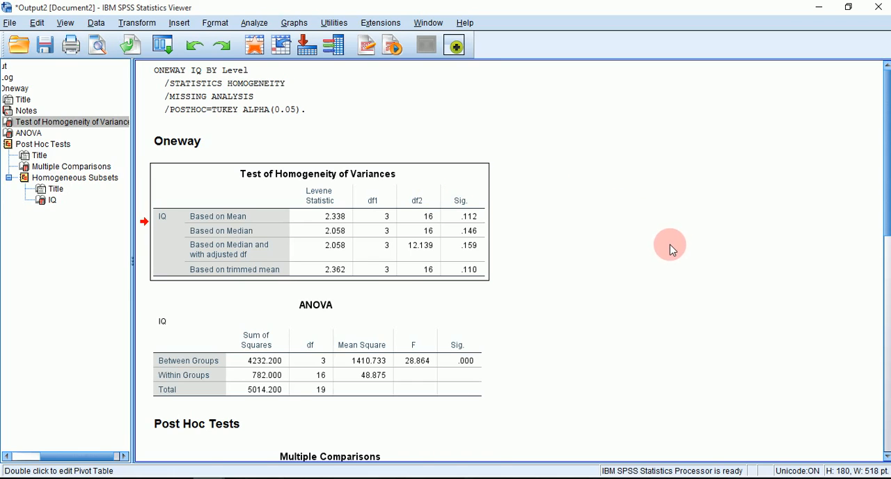
pyautogui.scroll(-2, 672, 258)
pyautogui.scroll(-10, 671, 257)
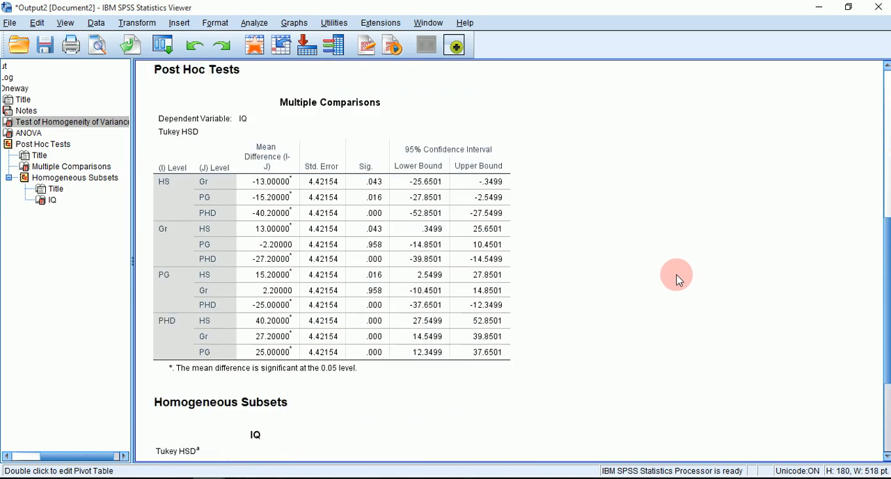
pyautogui.scroll(12, 680, 282)
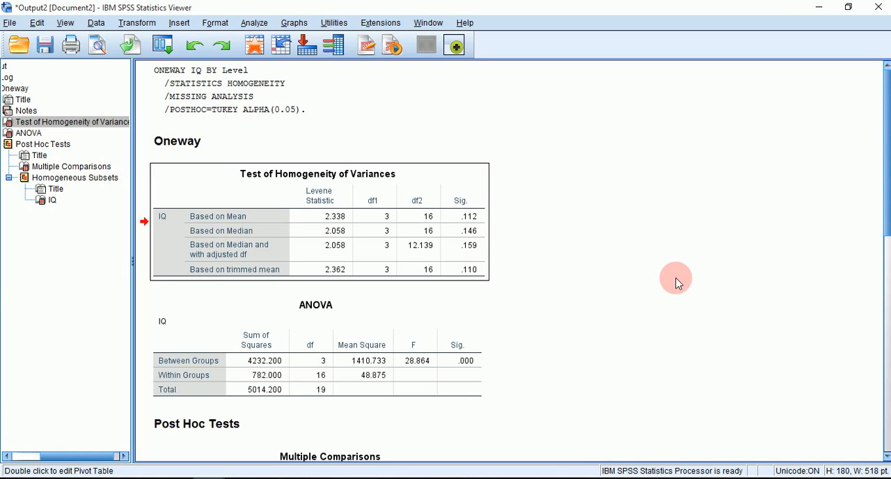
pyautogui.click(468, 369)
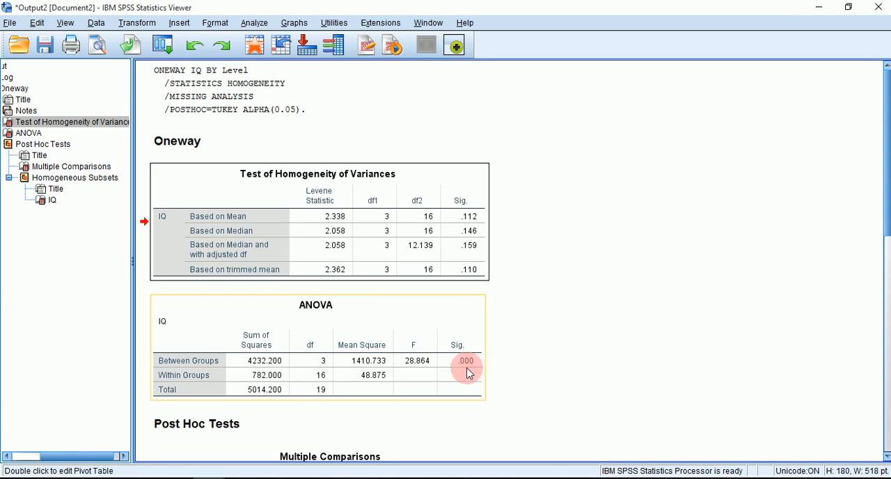
# - Review the Tukey Multiple Comparisons and Homogeneous Subsets tables against the homogeneity and ANOVA results
pyautogui.scroll(-5, 661, 360)
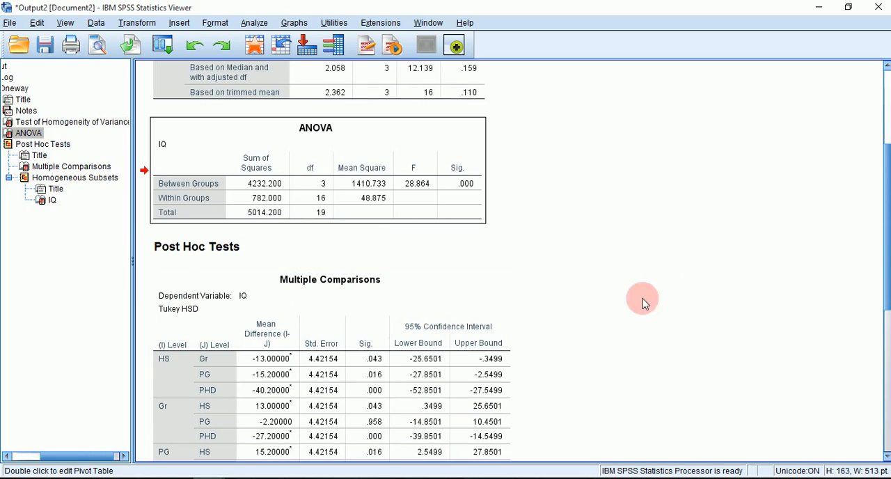
pyautogui.scroll(-7, 726, 298)
pyautogui.scroll(-2, 703, 310)
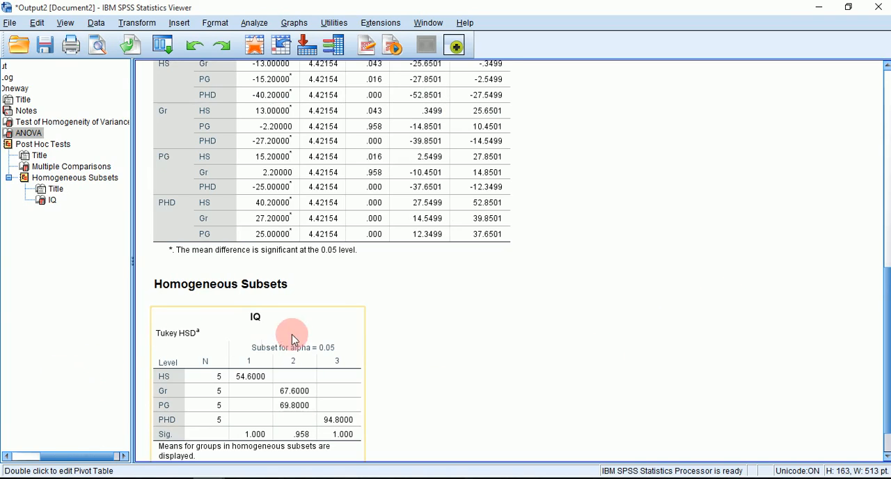
pyautogui.click(294, 338)
pyautogui.scroll(9, 730, 300)
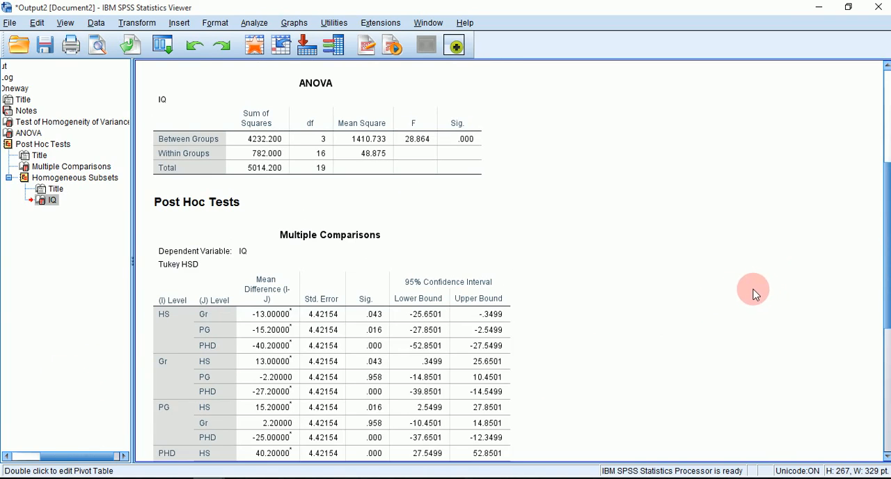
pyautogui.scroll(5, 739, 304)
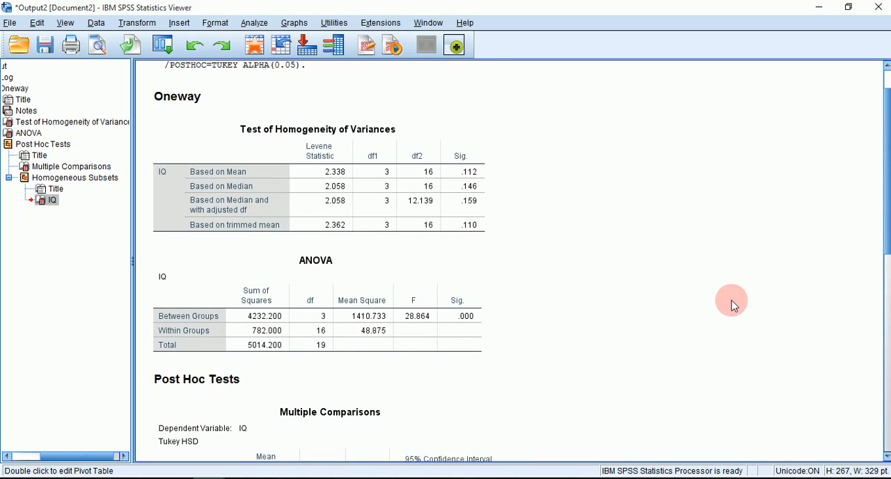
pyautogui.scroll(1, 705, 301)
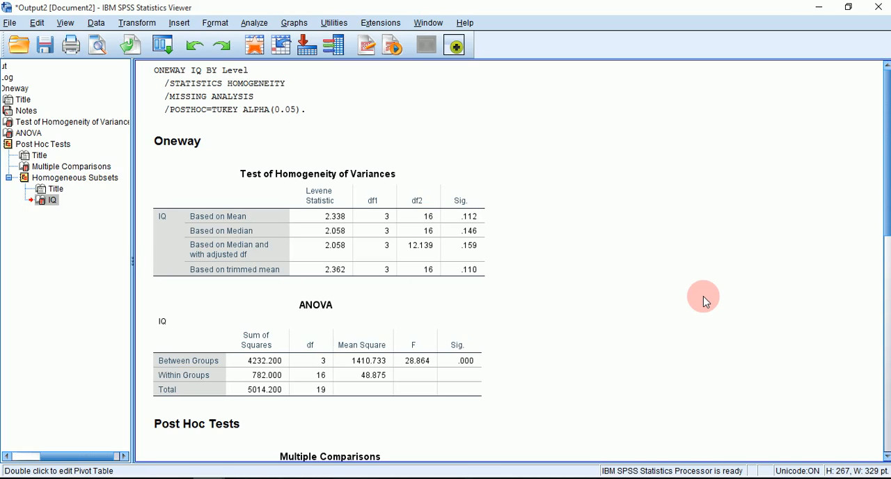
pyautogui.click(388, 204)
pyautogui.scroll(-5, 629, 327)
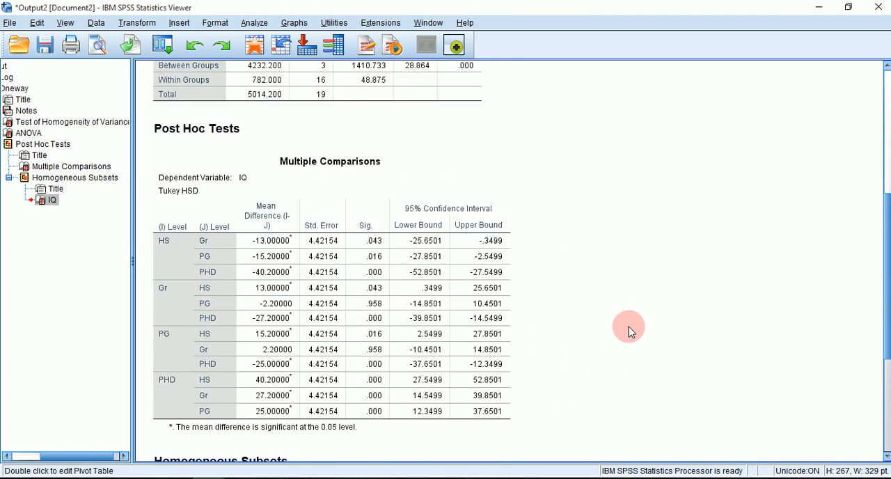
pyautogui.scroll(-4, 623, 346)
pyautogui.scroll(9, 623, 346)
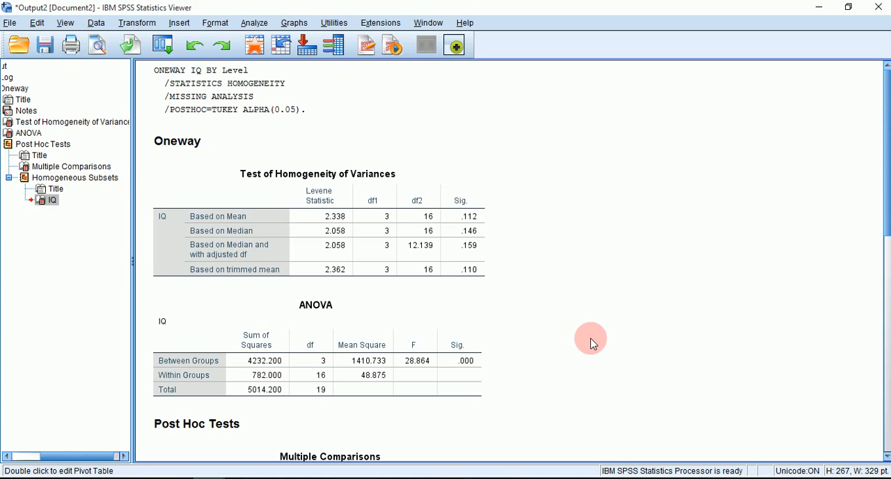
# - Examine the mean differences and significance values for each pair of education levels in the Tukey Multiple Comparisons table
pyautogui.scroll(-8, 591, 344)
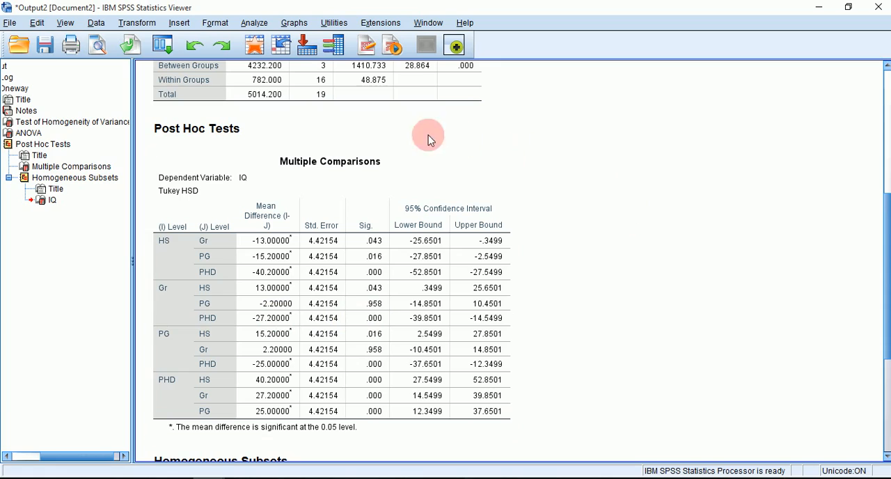
pyautogui.click(392, 164)
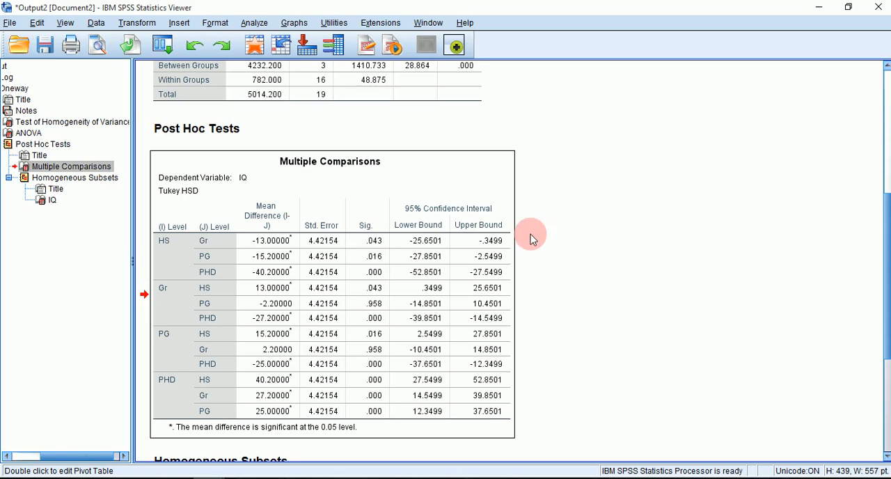
pyautogui.click(335, 251)
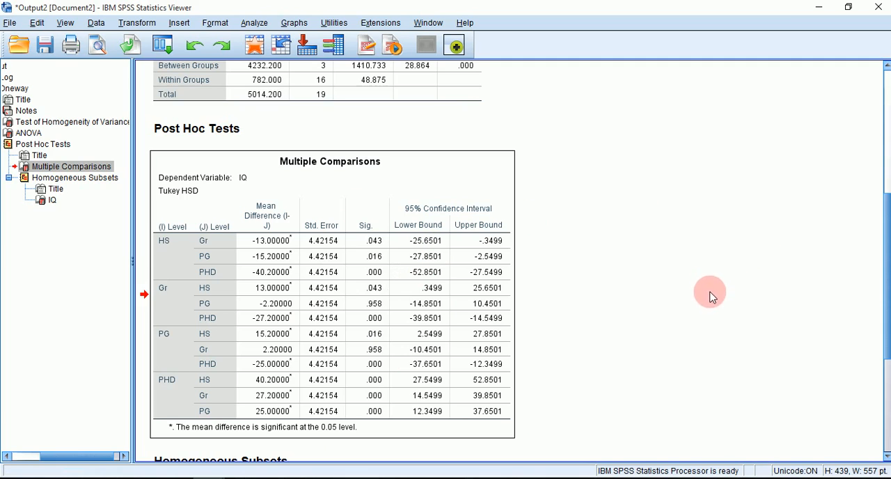
# - Examine how the education levels are grouped by mean IQ in the Homogeneous Subsets table
pyautogui.scroll(-2, 706, 321)
pyautogui.scroll(2, 701, 319)
pyautogui.scroll(-4, 696, 322)
pyautogui.scroll(-3, 529, 365)
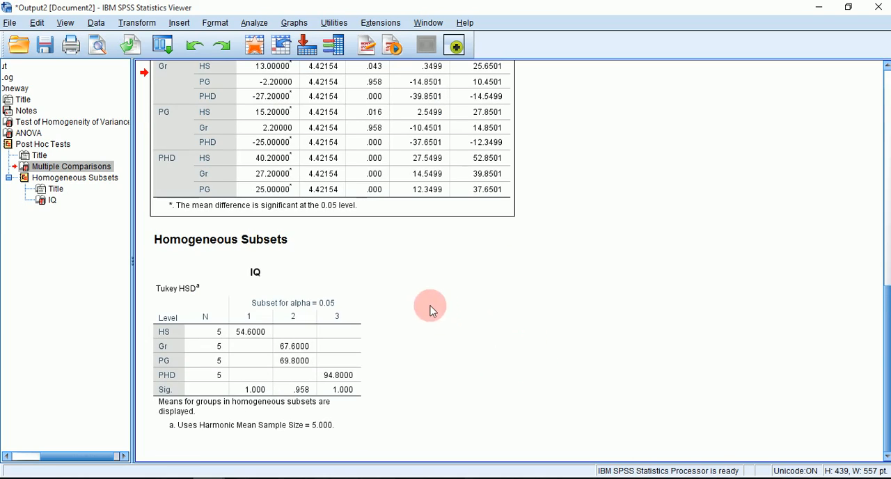
pyautogui.click(319, 272)
pyautogui.click(408, 312)
pyautogui.click(290, 302)
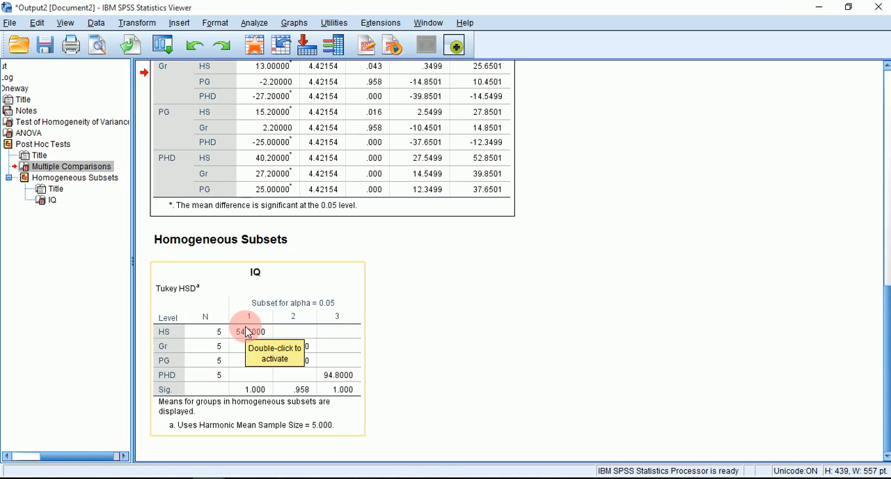
pyautogui.click(414, 364)
pyautogui.click(278, 367)
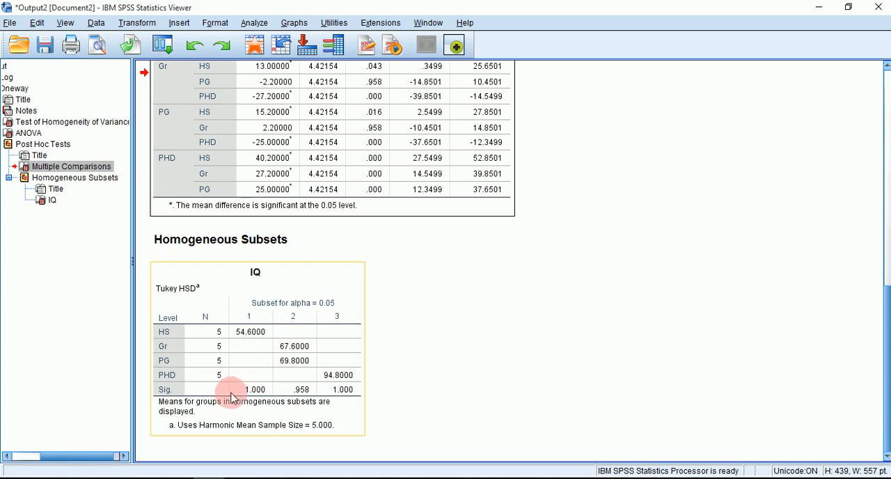
# - Cross-check the pairwise significance values in Multiple Comparisons against the IQ homogeneous subsets and return to the start of the output
pyautogui.scroll(2, 404, 285)
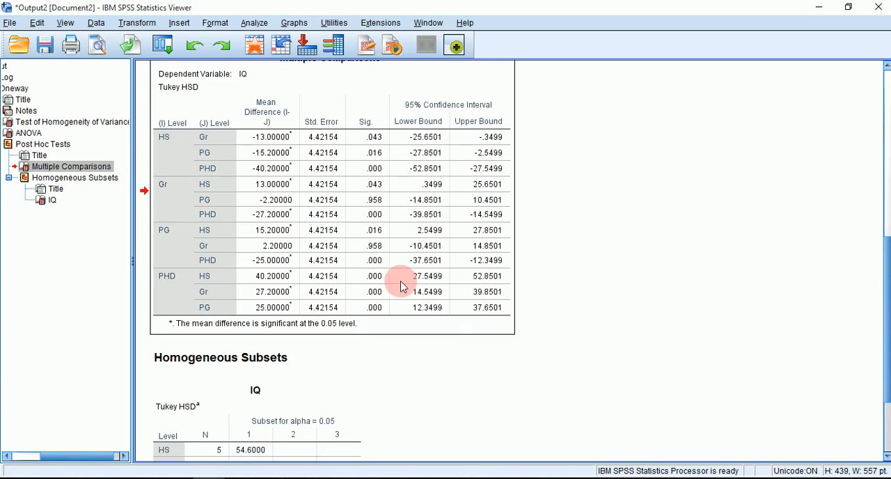
pyautogui.scroll(4, 426, 202)
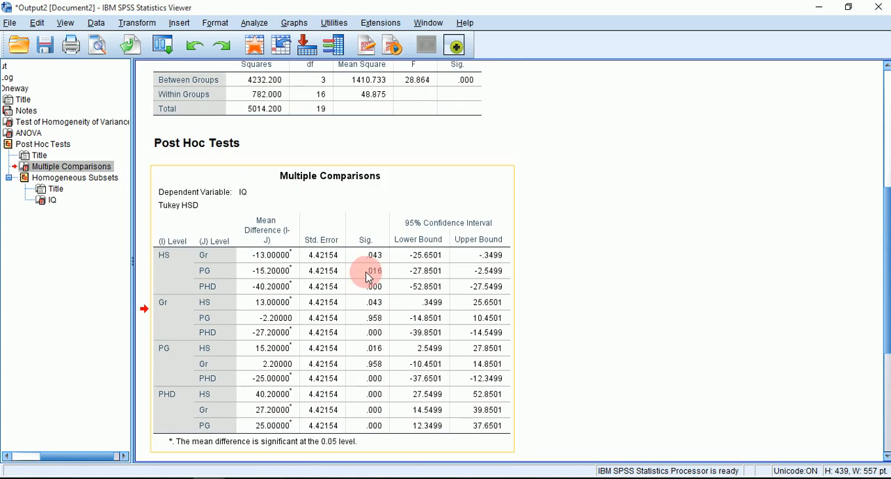
pyautogui.scroll(-3, 607, 434)
pyautogui.scroll(-3, 487, 407)
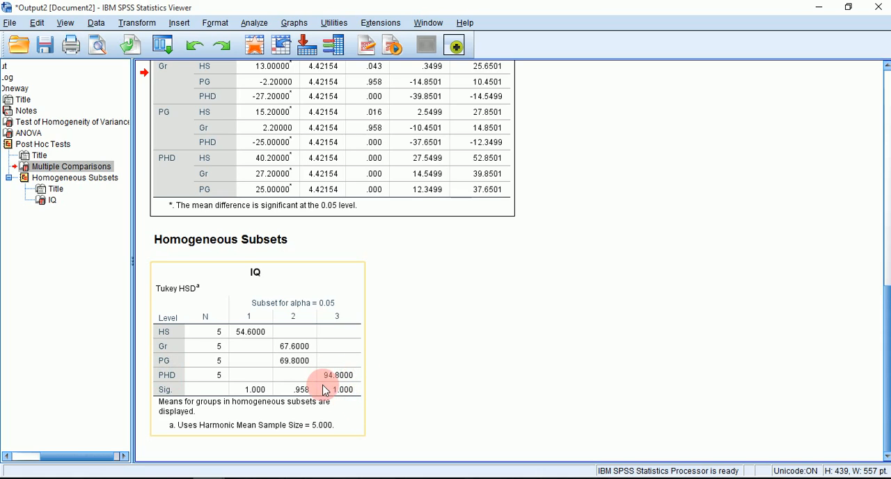
pyautogui.click(583, 324)
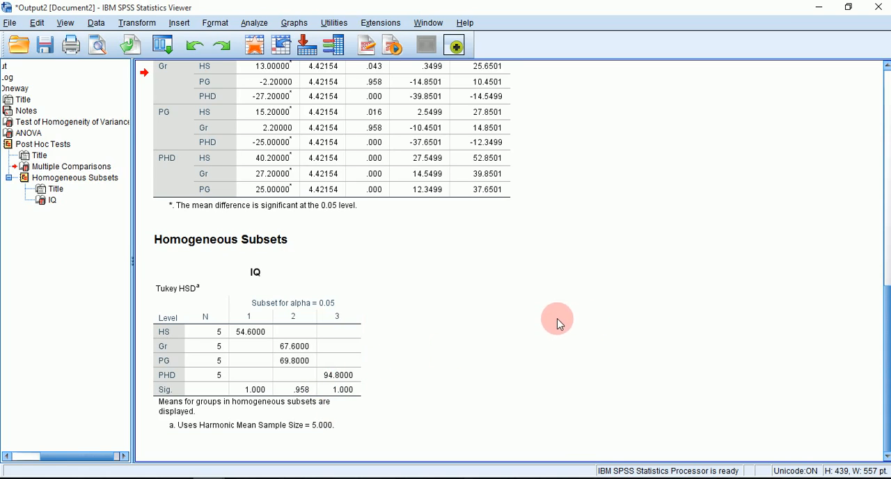
pyautogui.scroll(8, 594, 330)
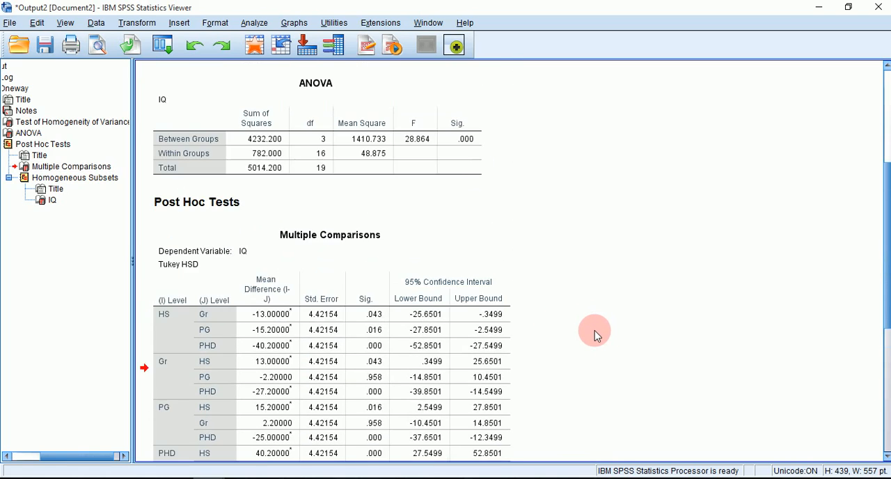
pyautogui.scroll(6, 594, 331)
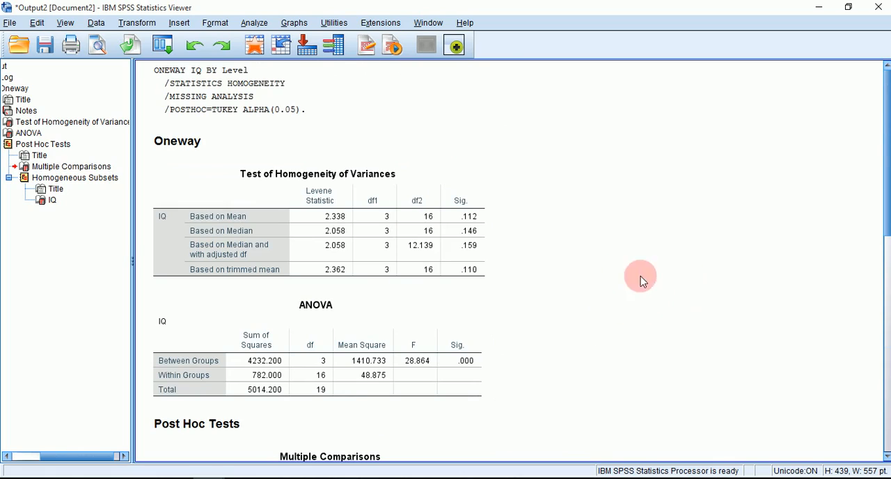